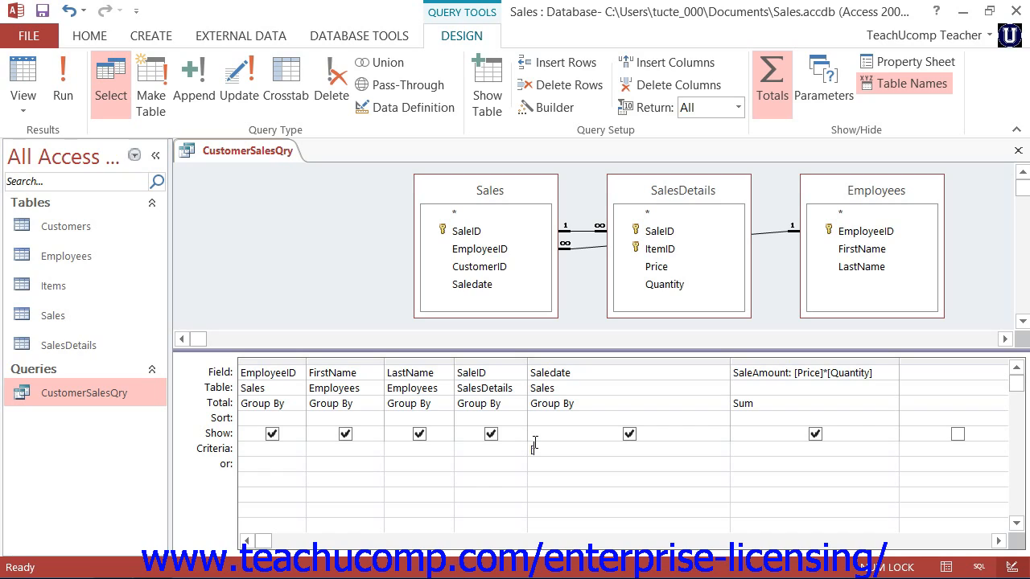
Enter the parameter prompt [Please type the date here:] as the criterion for the Saledate field
{"action": "type", "text": "P"}
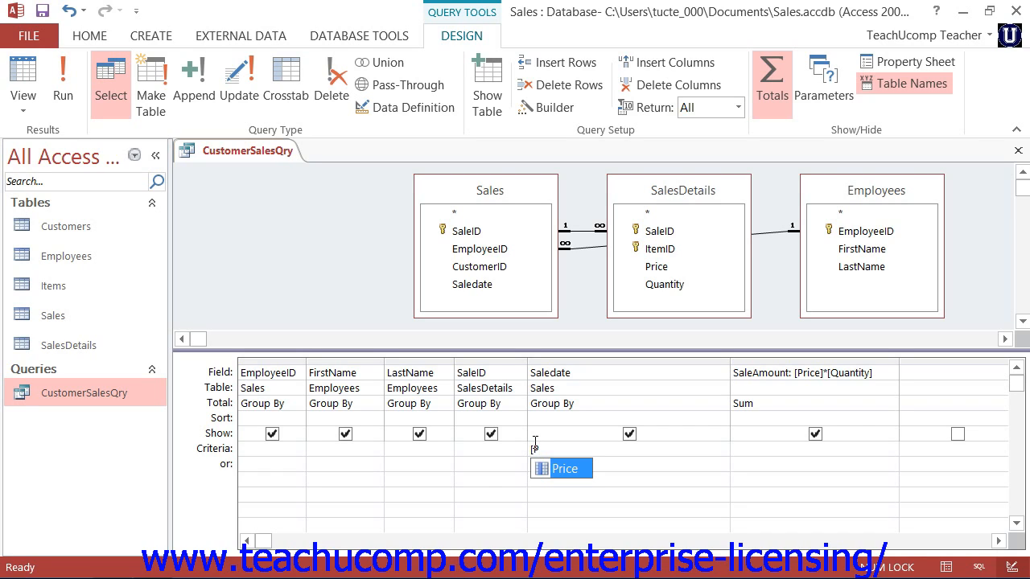
{"action": "type", "text": "lease "}
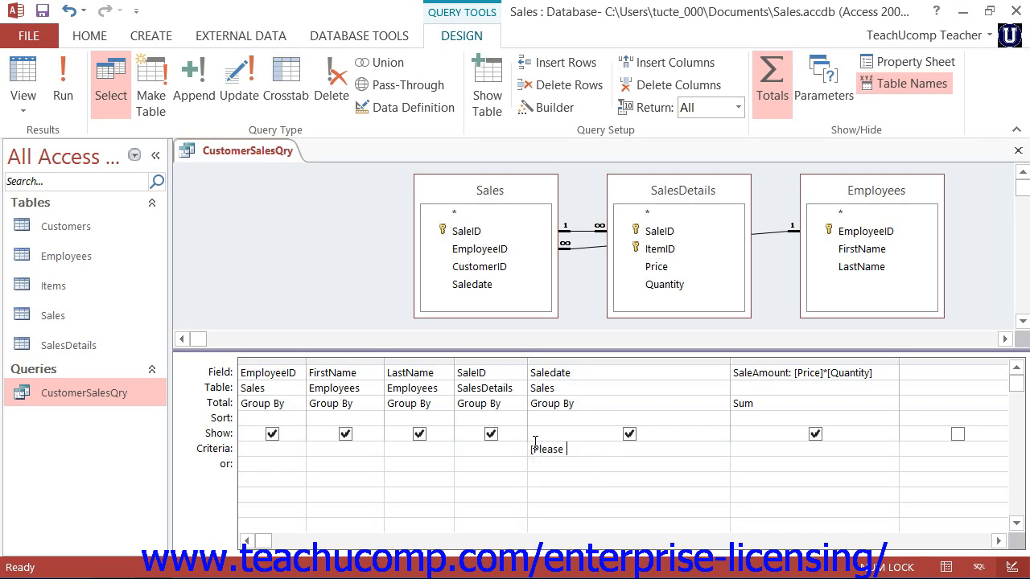
{"action": "type", "text": "type the date here:]"}
{"action": "left_click", "coordinate": [597, 393]}
Run the query with 1/1/2007 as the date parameter
{"action": "left_click", "coordinate": [63, 89]}
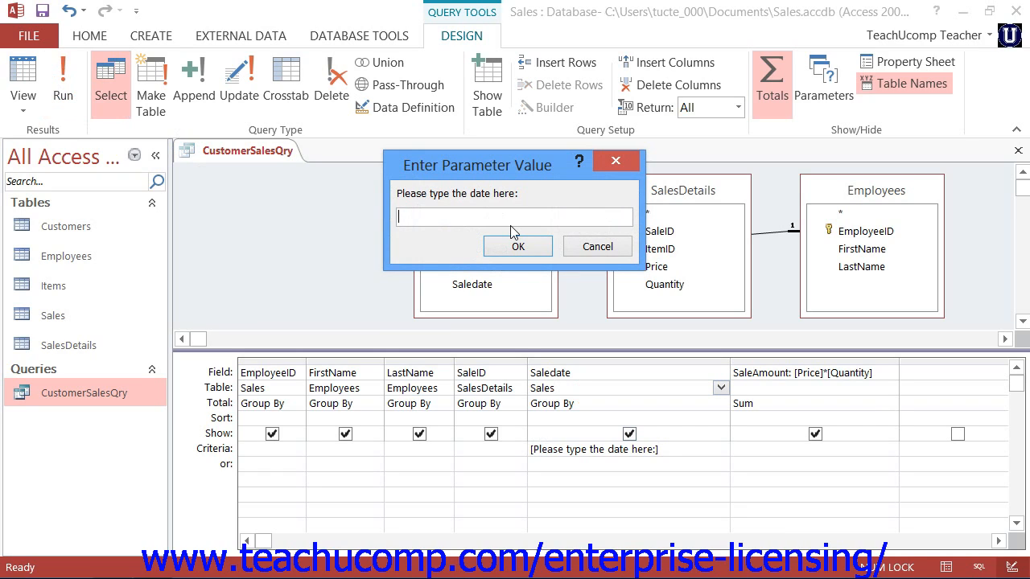
{"action": "type", "text": "1/1/2207"}
{"action": "key", "text": "BackSpace"}
{"action": "type", "text": "007"}
{"action": "left_click", "coordinate": [516, 245]}
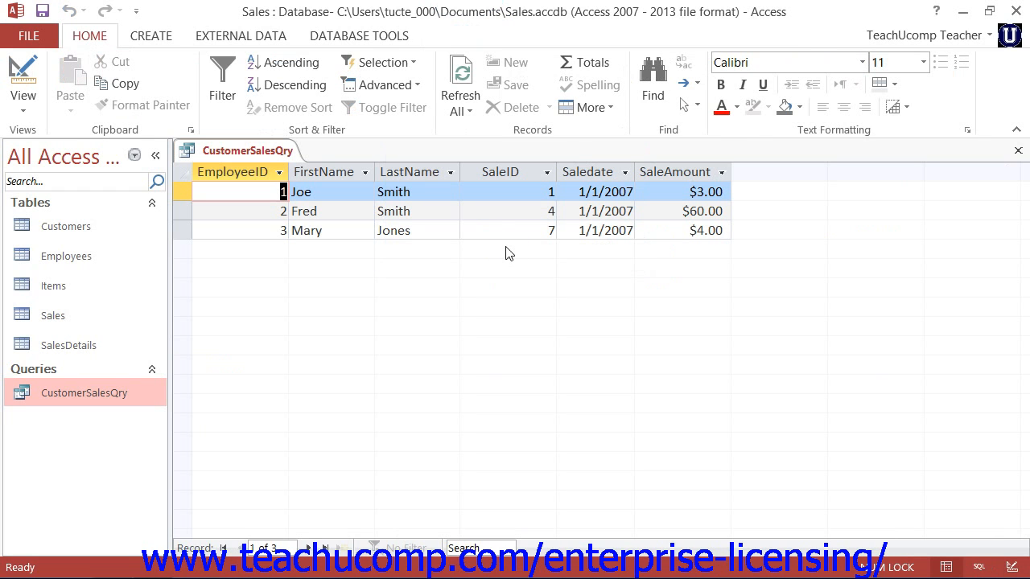
Back in Design view, replace the Saledate criterion with BETWEEN [Type the first date here:] AND [Type the last adte here:]
{"action": "left_click", "coordinate": [24, 68]}
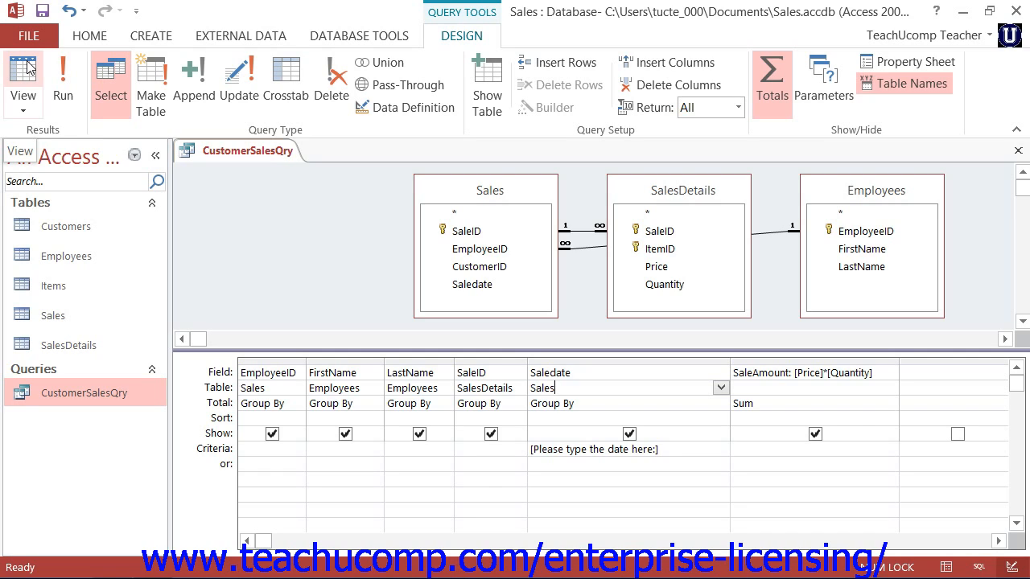
{"action": "left_click", "coordinate": [688, 453]}
{"action": "left_click_drag", "start_coordinate": [688, 452], "coordinate": [507, 446]}
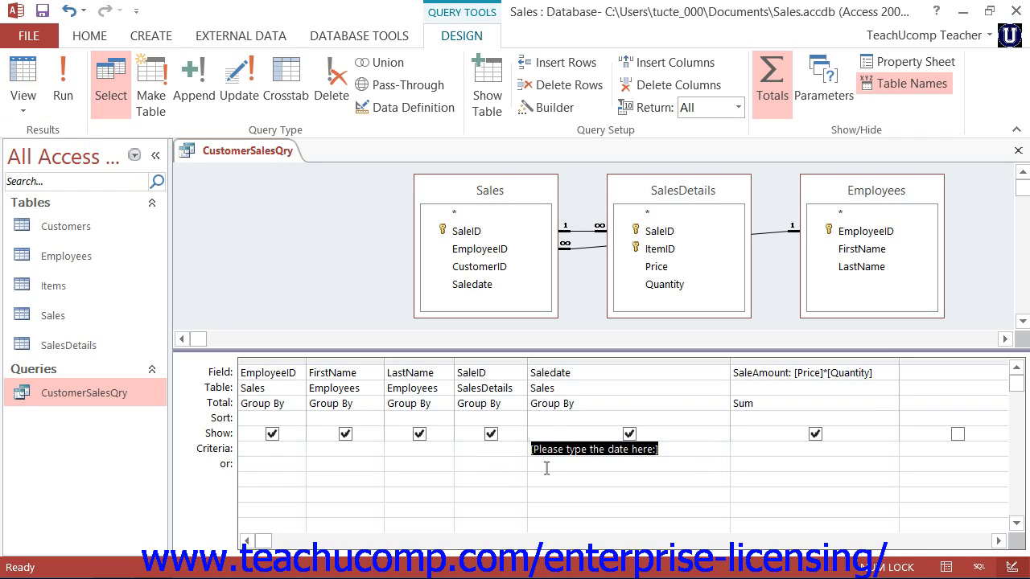
{"action": "type", "text": "BET"}
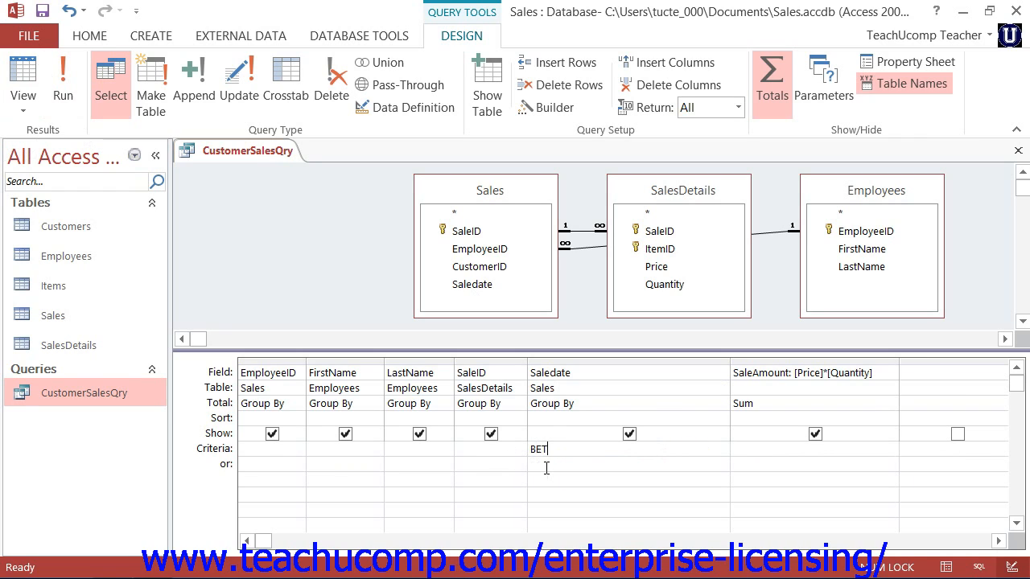
{"action": "type", "text": "WEEN [Type the first date"}
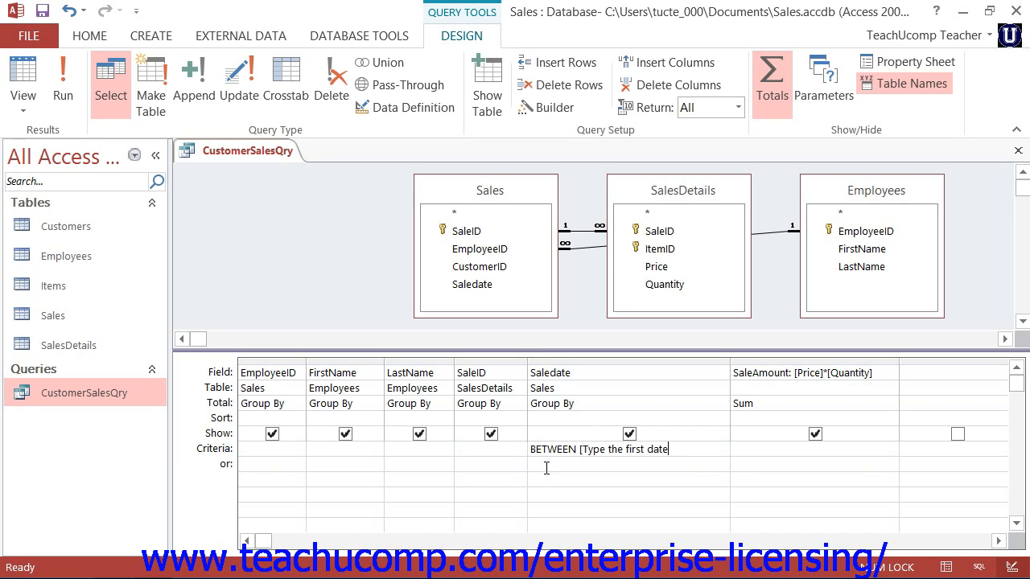
{"action": "type", "text": "he"}
{"action": "key", "text": "BackSpace"}
{"action": "key", "text": "BackSpace"}
{"action": "type", "text": "here:] AND [Type th"}
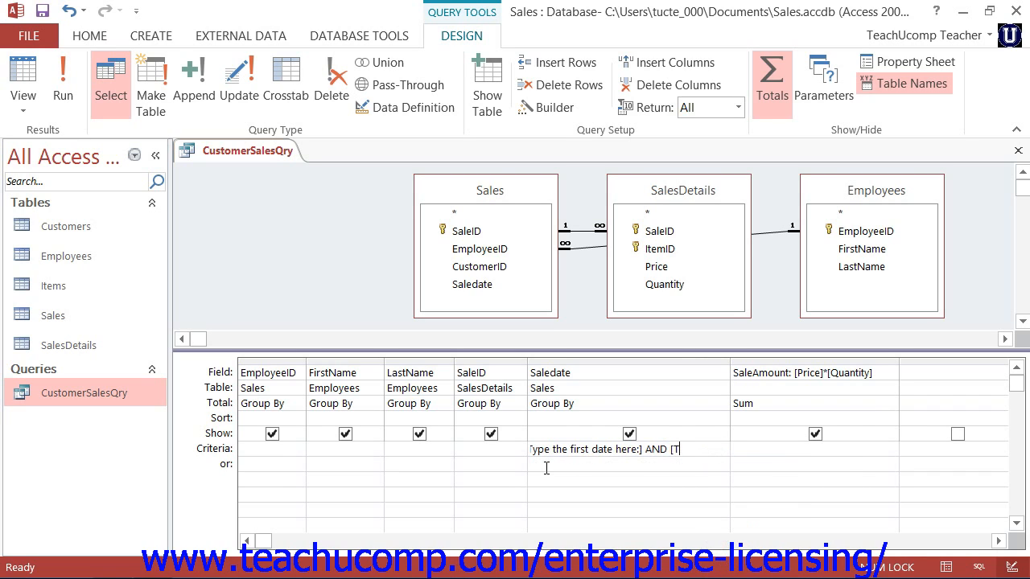
{"action": "type", "text": "e last adte"}
{"action": "type", "text": " here"}
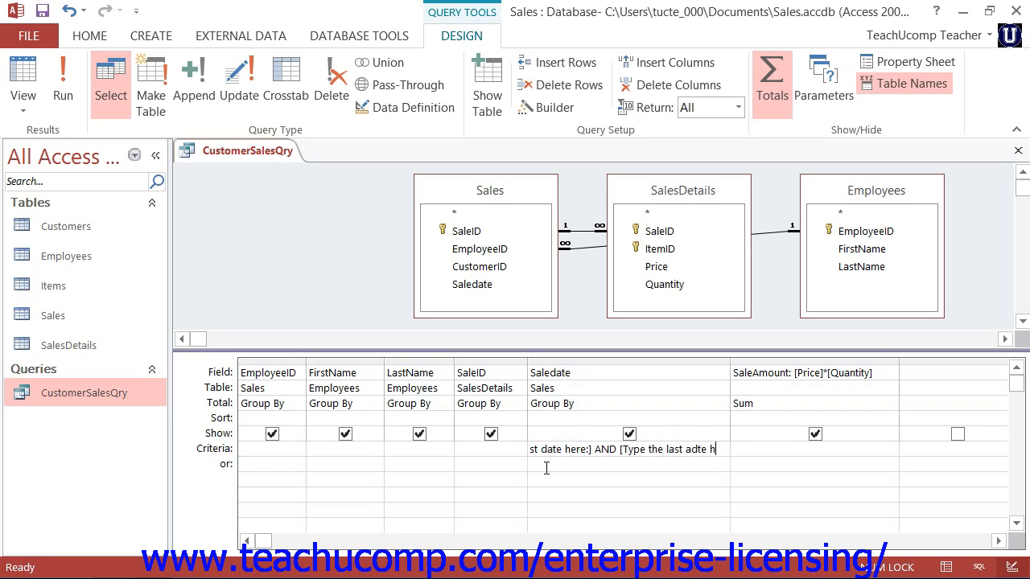
{"action": "type", "text": ":"}
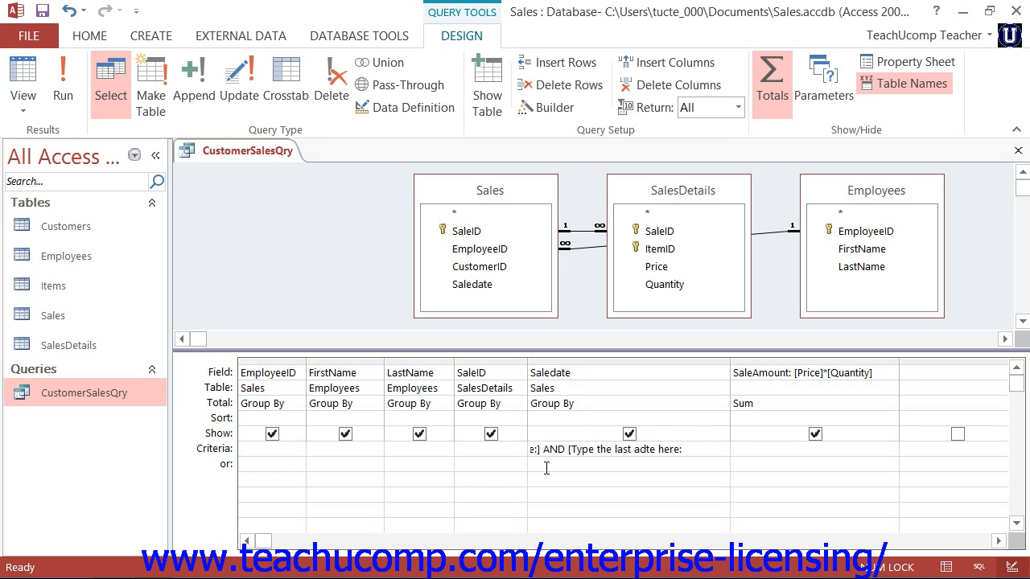
{"action": "type", "text": "]"}
{"action": "left_click", "coordinate": [645, 459]}
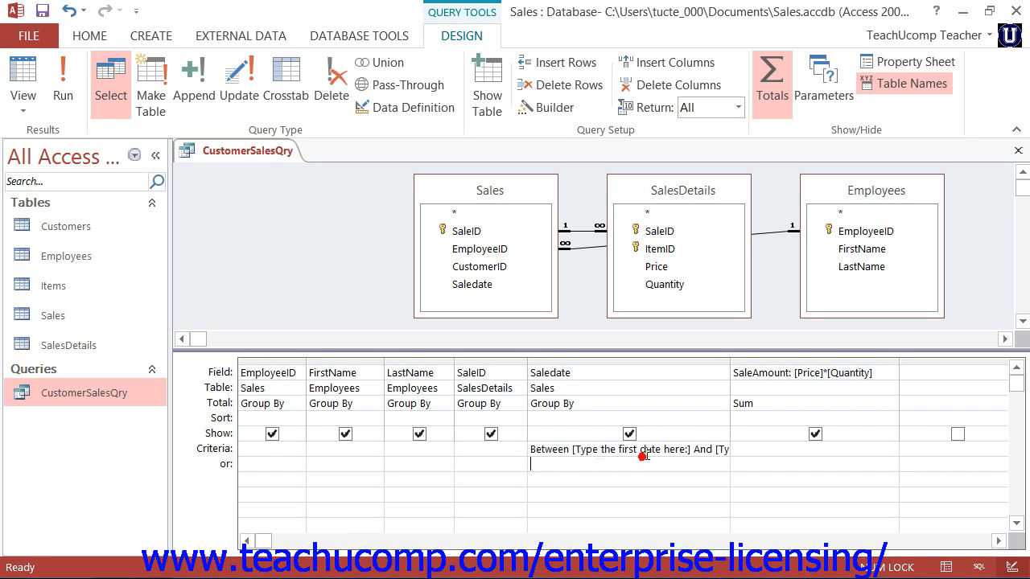
Widen the Saledate column to fit the whole criterion and correct "adte" to "date" in its second prompt
{"action": "left_click", "coordinate": [717, 450]}
{"action": "left_click_drag", "start_coordinate": [727, 363], "coordinate": [877, 363]}
{"action": "left_click", "coordinate": [785, 449]}
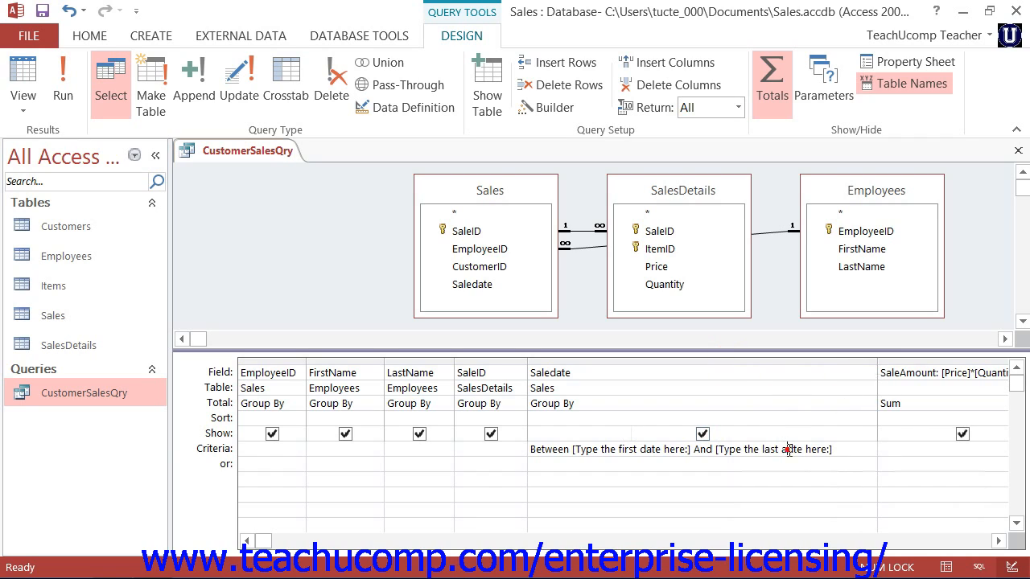
{"action": "key", "text": "BackSpace"}
{"action": "type", "text": "a"}
{"action": "left_click", "coordinate": [866, 447]}
Run the query with 1/1/2007 as the first date and 1/15/2007 as the last date, and return to Design view
{"action": "left_click", "coordinate": [74, 96]}
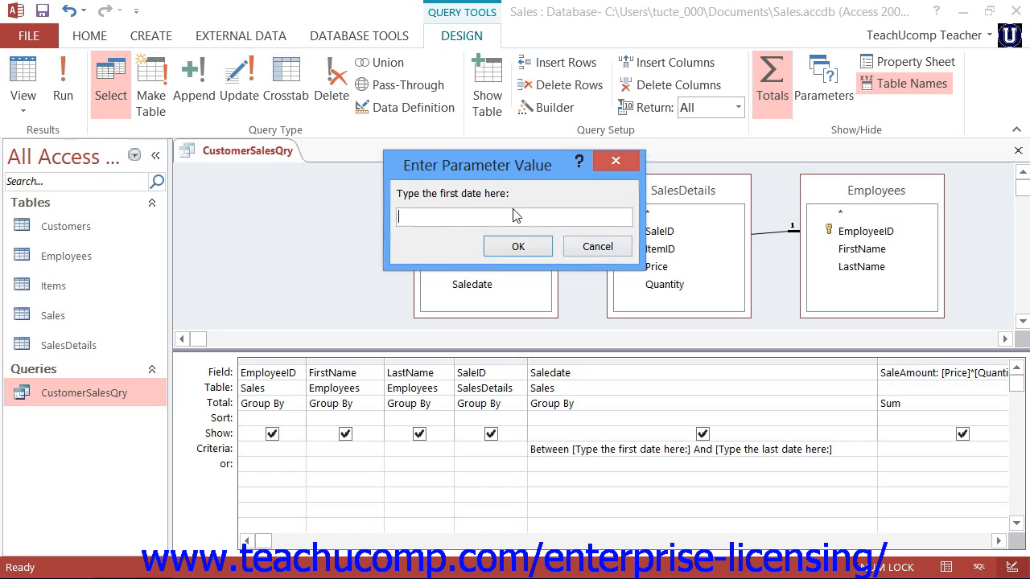
{"action": "type", "text": "1/1/"}
{"action": "type", "text": "2007"}
{"action": "left_click", "coordinate": [508, 246]}
{"action": "type", "text": "1"}
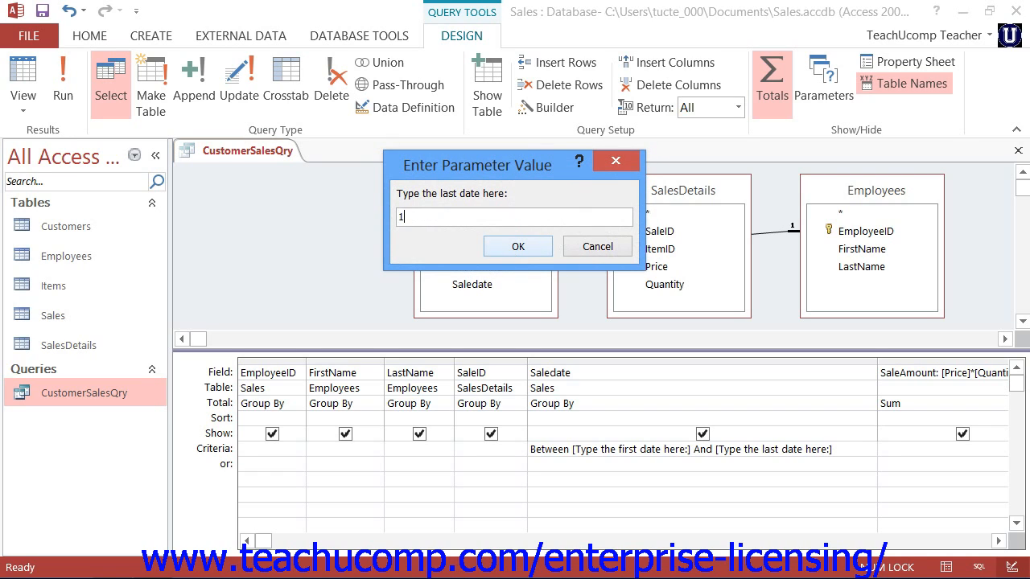
{"action": "type", "text": "/15/2007"}
{"action": "left_click", "coordinate": [517, 247]}
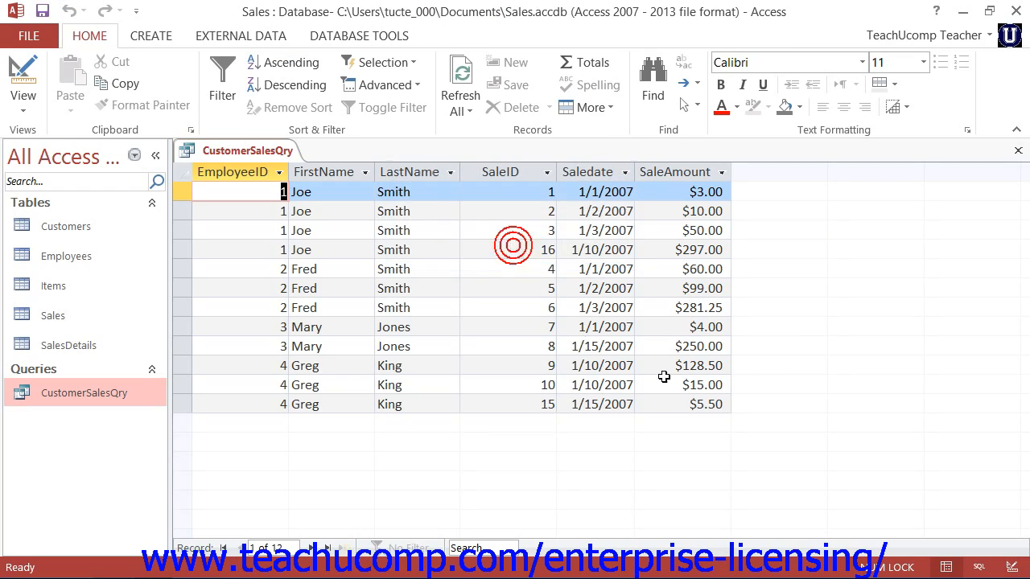
{"action": "left_click", "coordinate": [24, 72]}
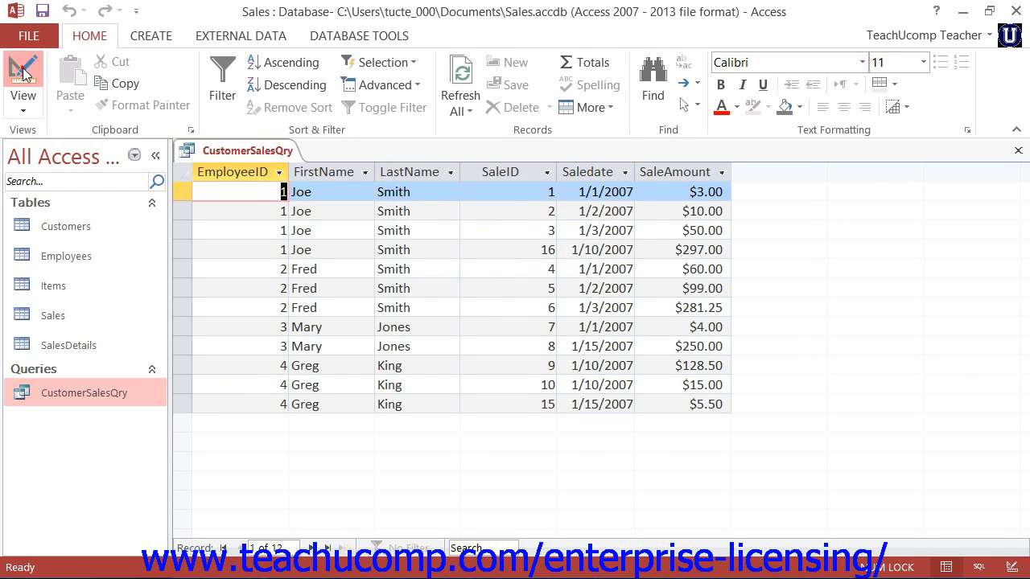